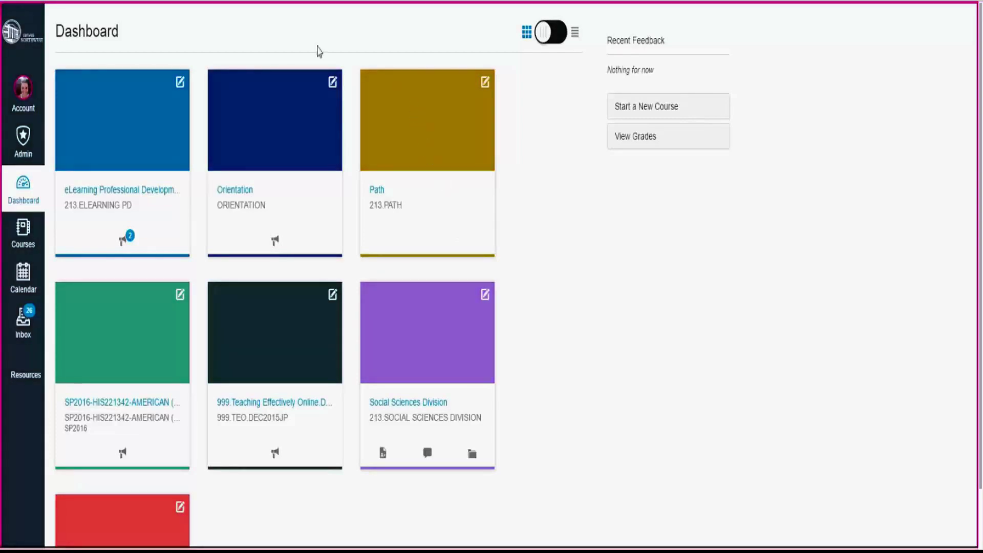
- Open the Account flyout with its profile links, then close it again
left_click(23, 100)
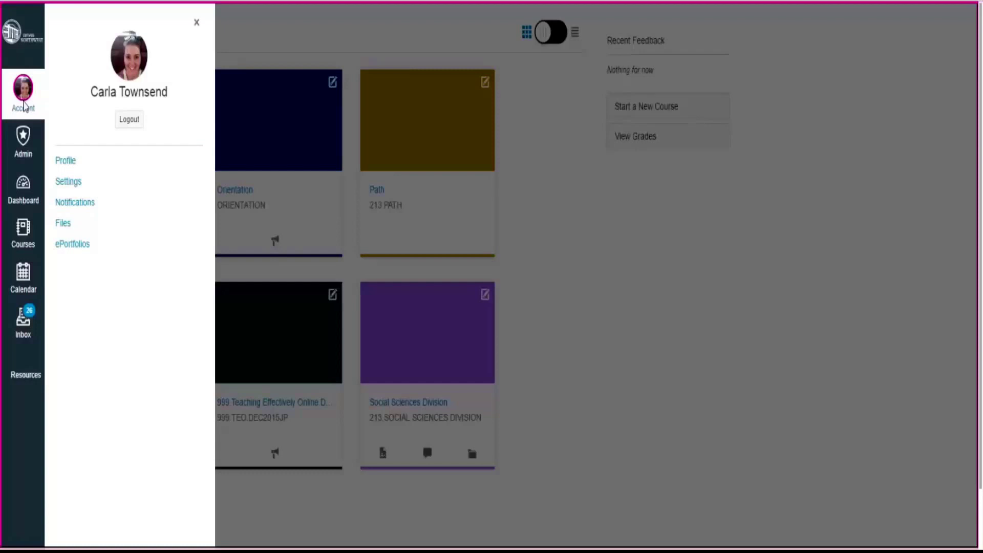
left_click(23, 108)
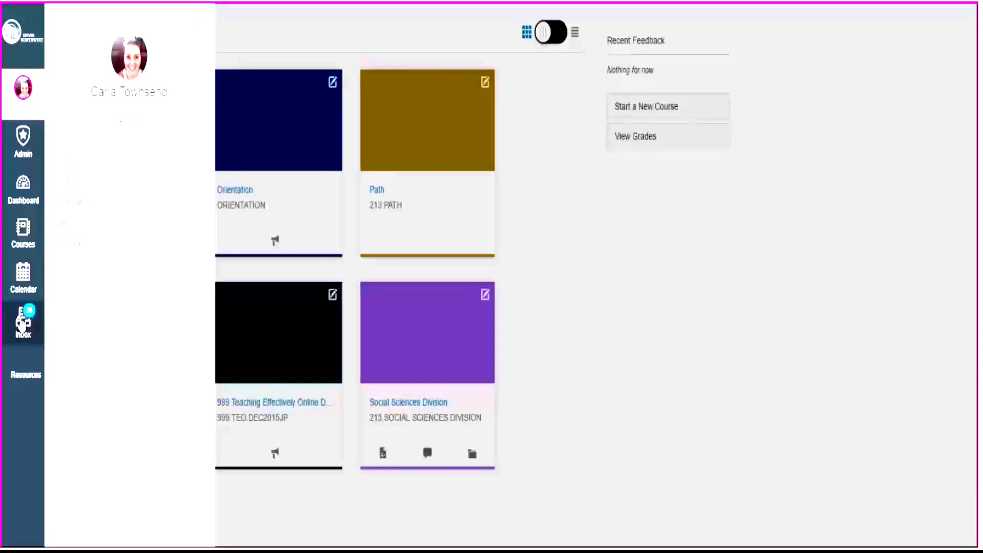
left_click(26, 378)
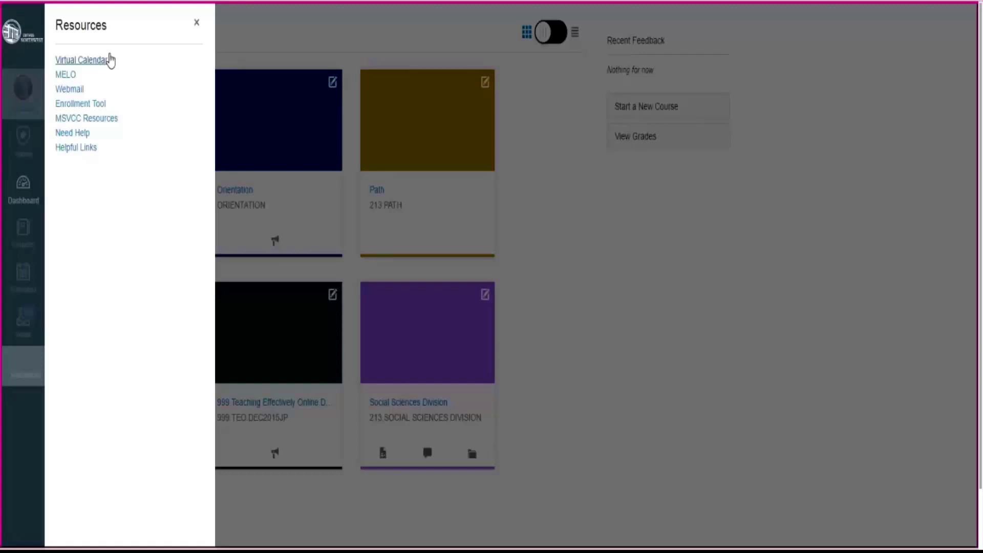
left_click(197, 29)
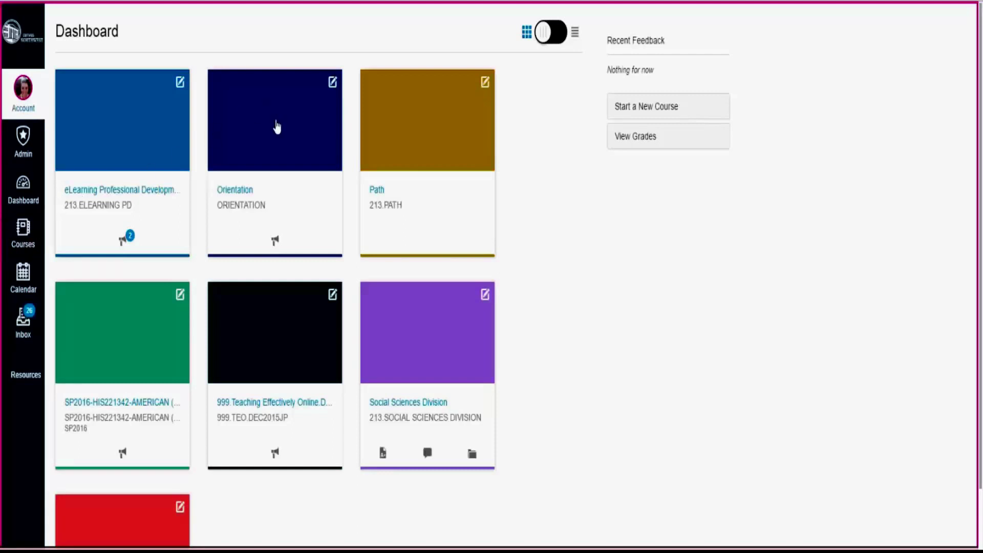
- Open the Orientation course from its Dashboard card
left_click(277, 127)
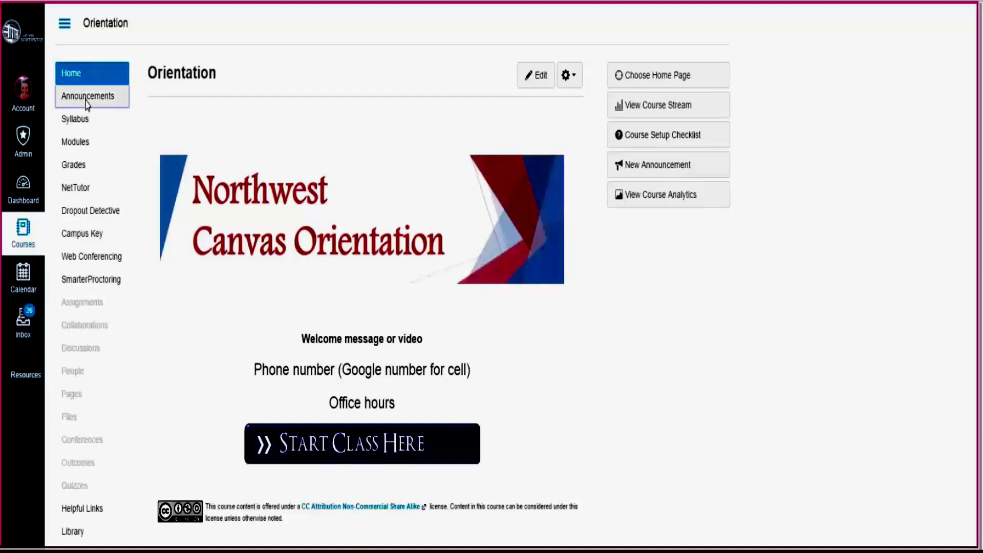
- View the Orientation course Announcements, then its Syllabus page
left_click(87, 105)
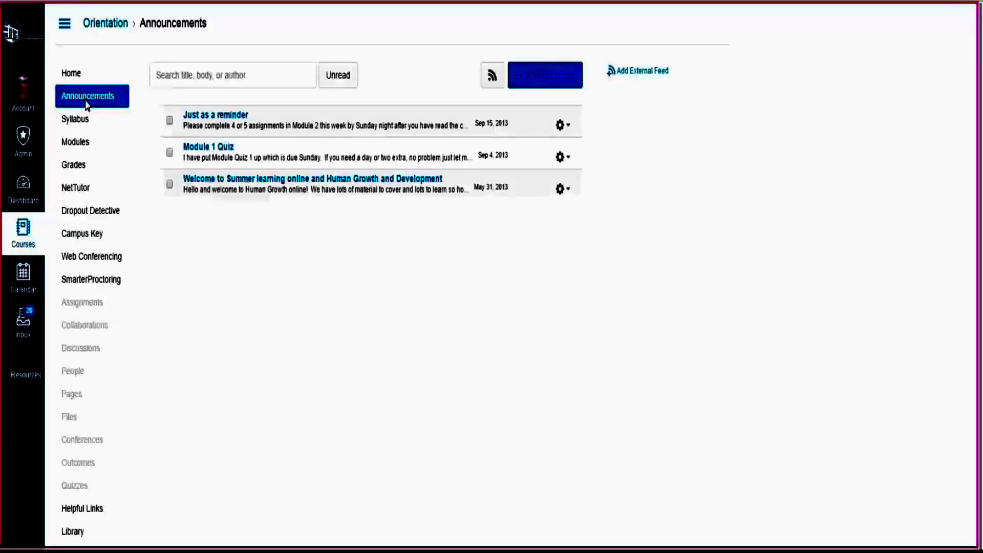
left_click(76, 124)
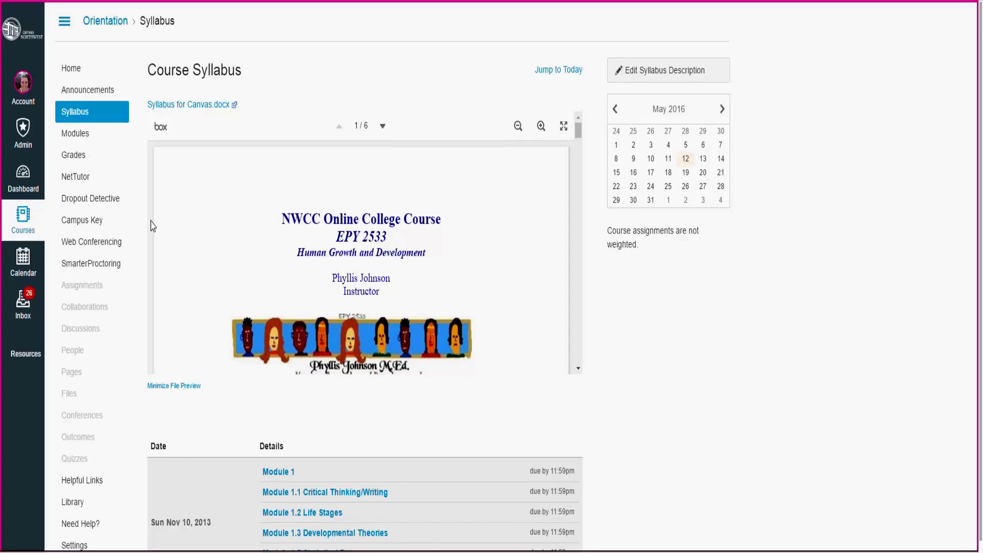
- Show the Canvas Student Orientation module items on the Modules page
left_click(82, 136)
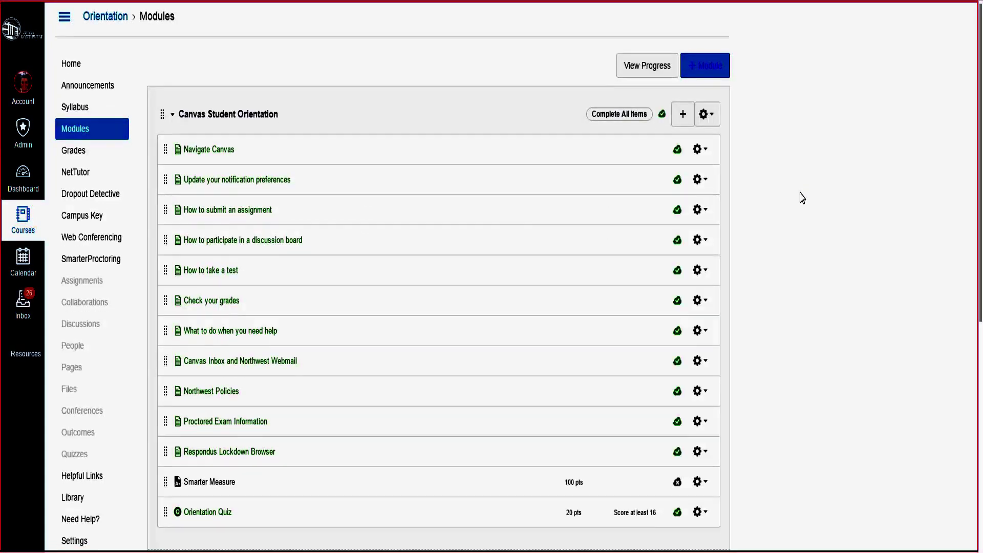
scroll(800, 199, "down", 3)
scroll(801, 199, "down", 1)
scroll(800, 198, "down", 3)
scroll(800, 199, "down", 1)
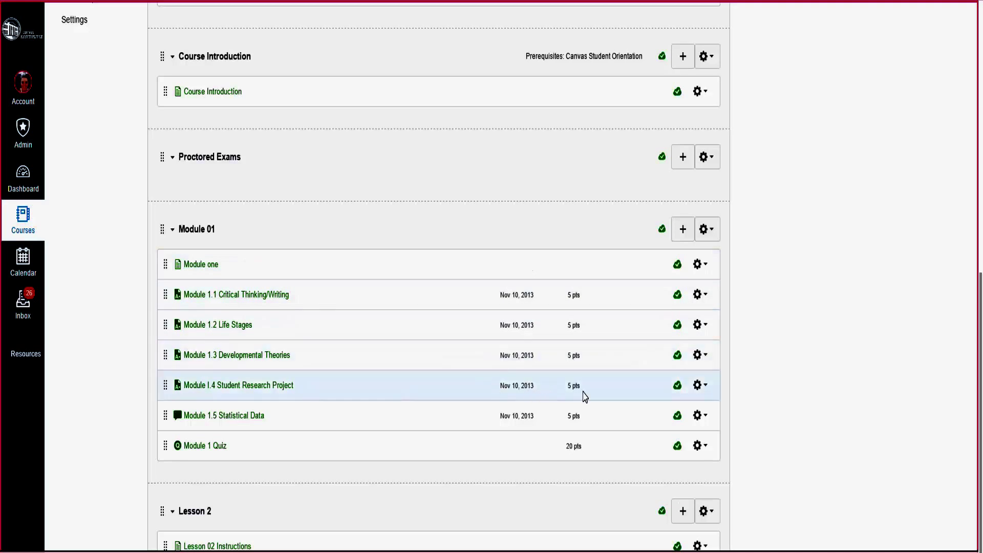
scroll(768, 366, "down", 2)
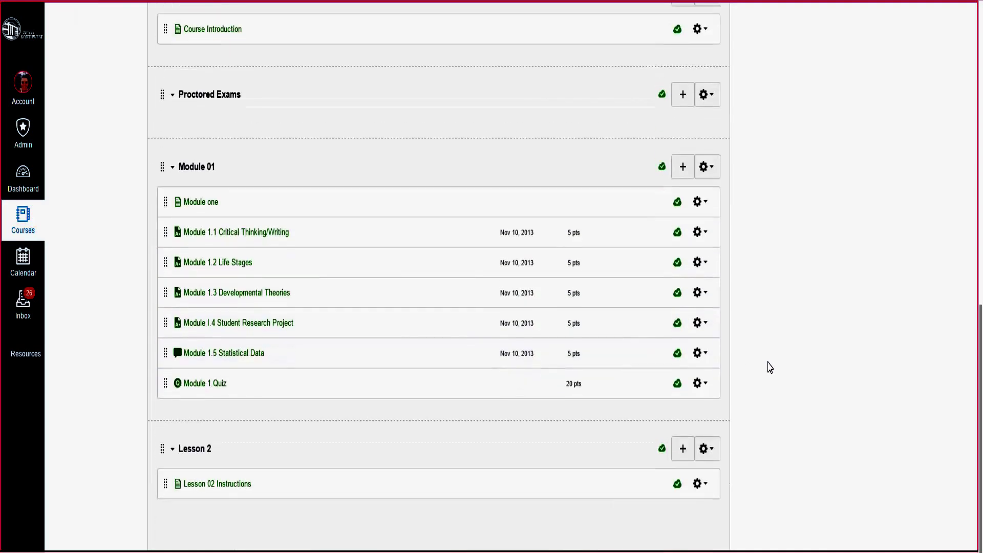
- Visit the Lesson 02 Instructions page from the Module 01 and Lesson 2 area
left_click(227, 488)
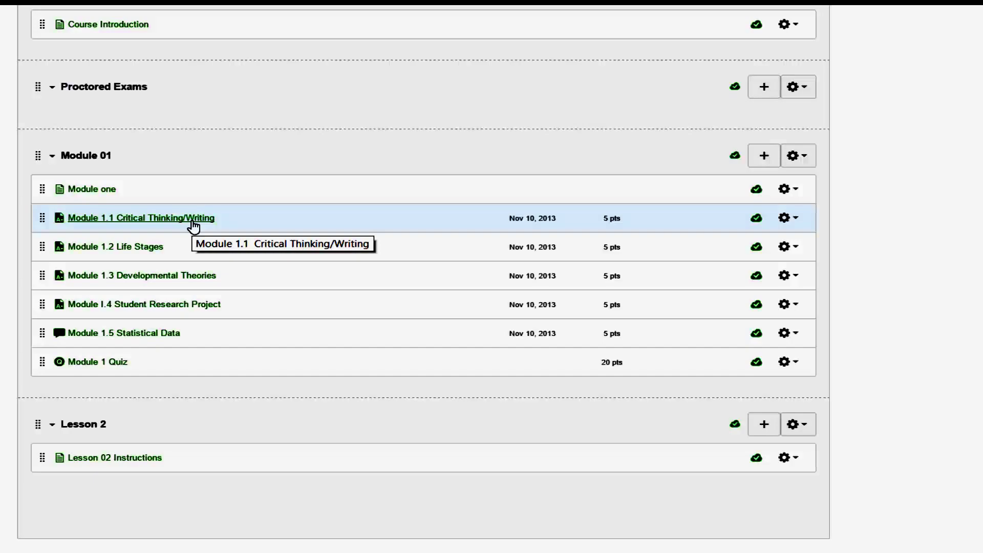
- Open the Orientation course Grades page
left_click(192, 226)
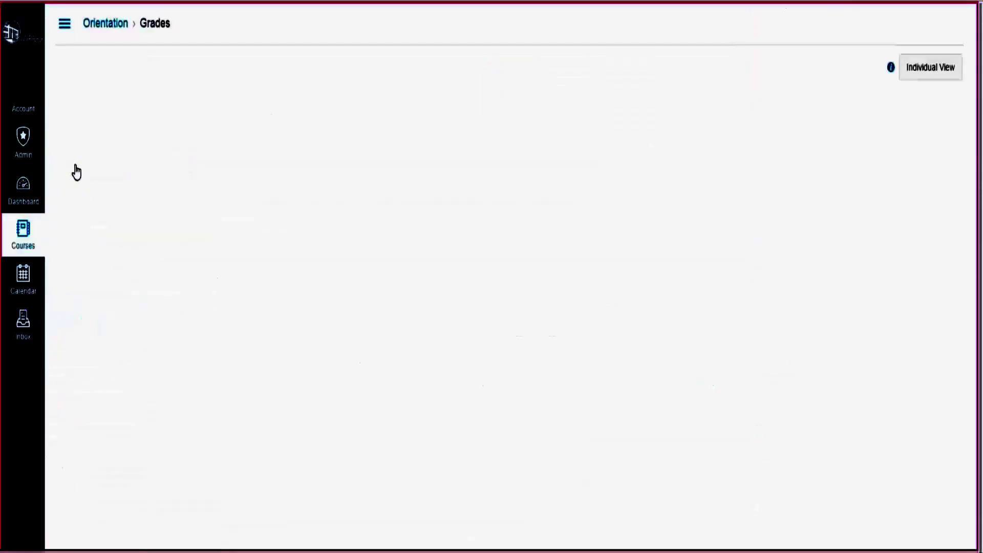